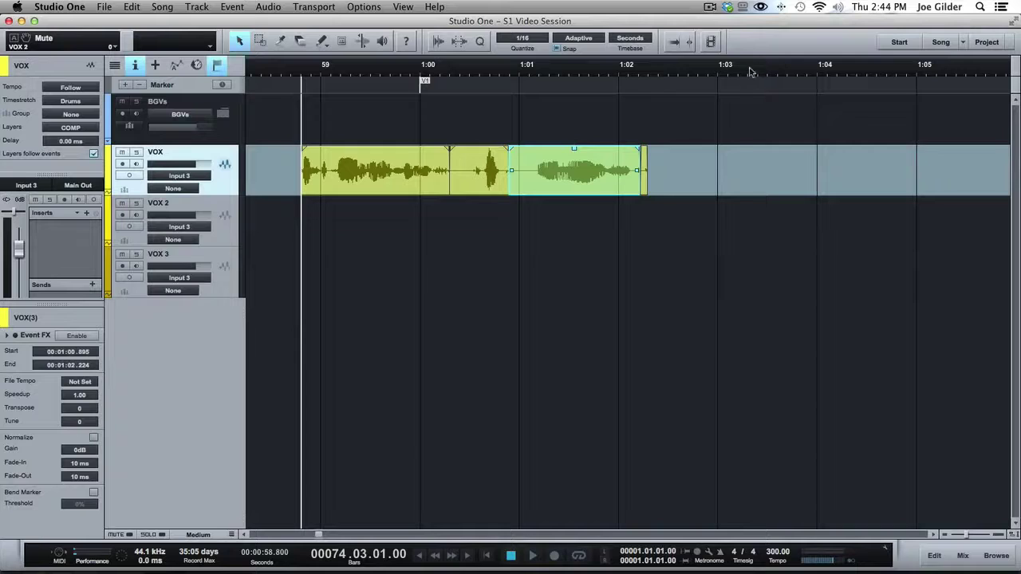
- Park the playhead at 1:03, just past the existing vocal clip, and arm the VOX track
left_click(739, 75)
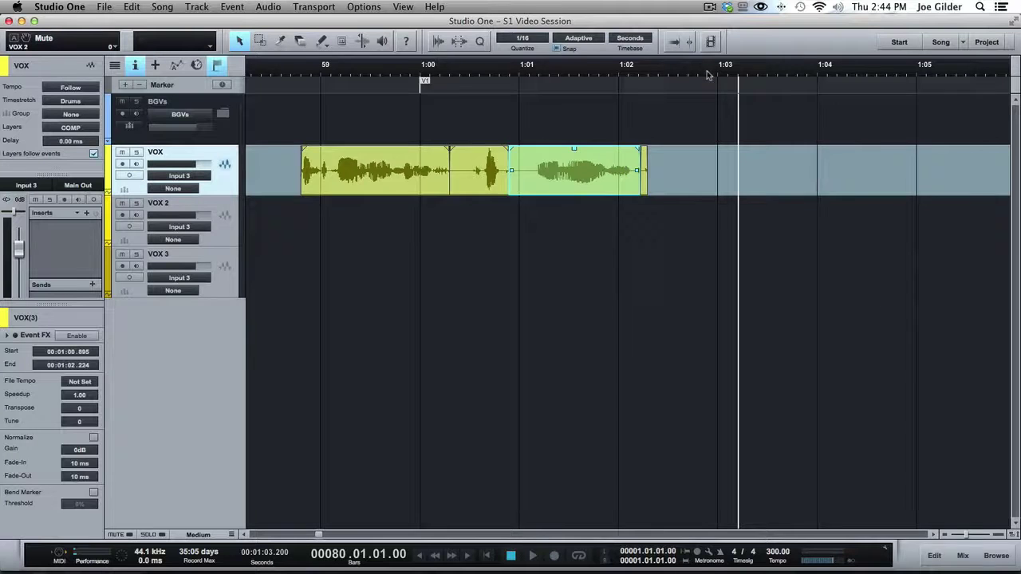
mouse_move(707, 75)
left_mouse_down()
mouse_move(707, 107)
mouse_move(702, 85)
left_mouse_up()
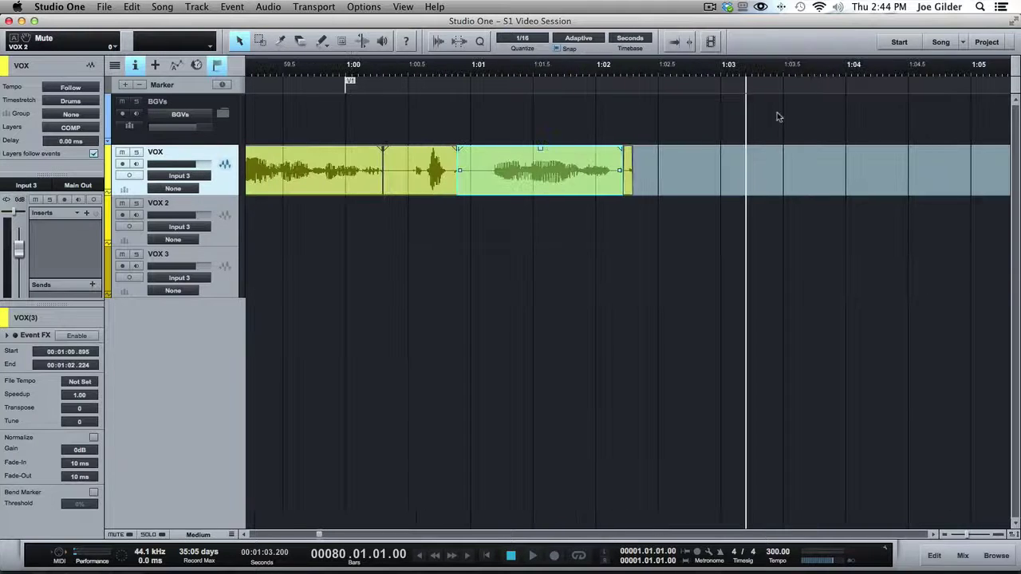
scroll(778, 117, "right", 5)
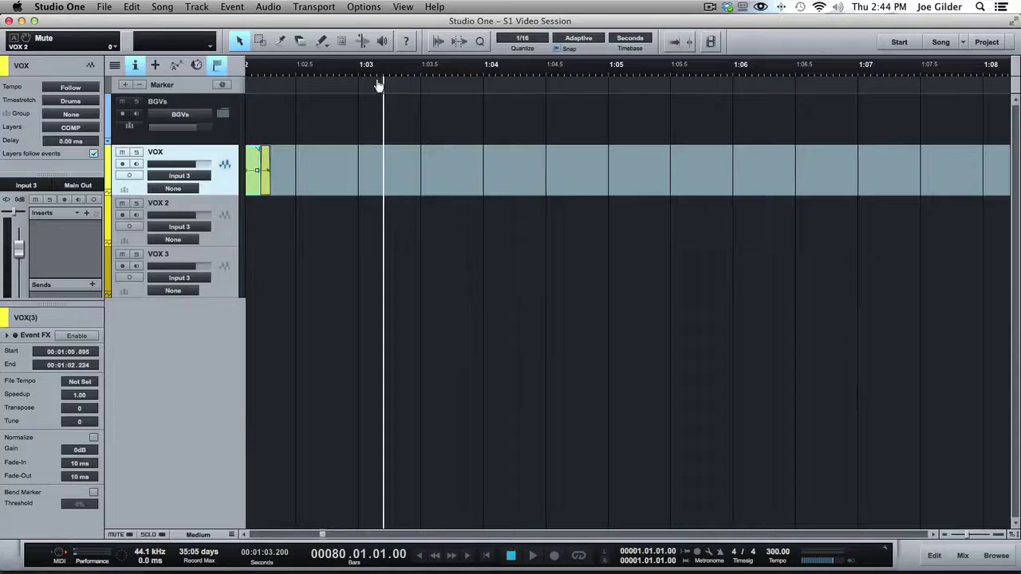
left_click_drag(379, 86, 378, 86)
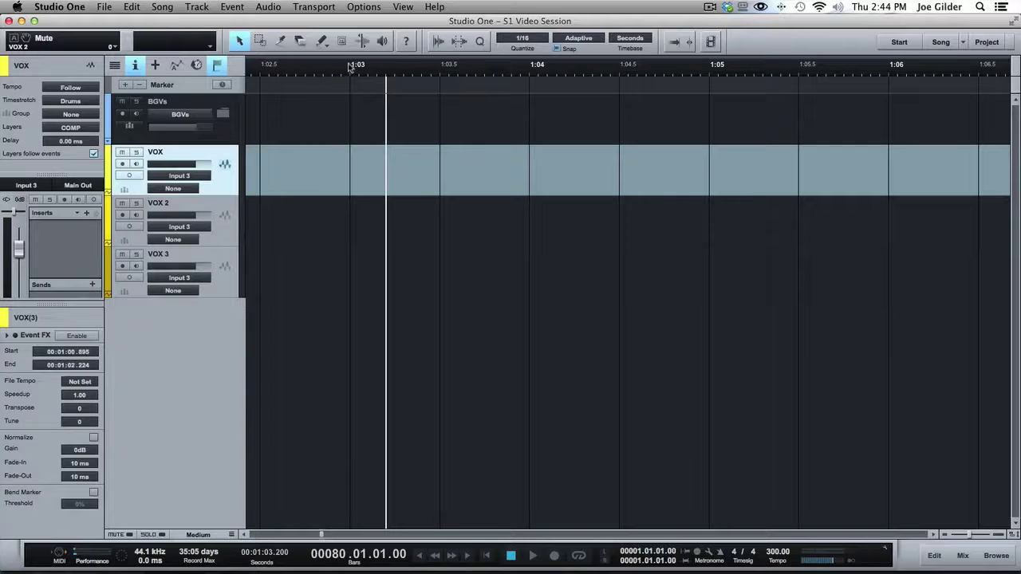
left_click(349, 67)
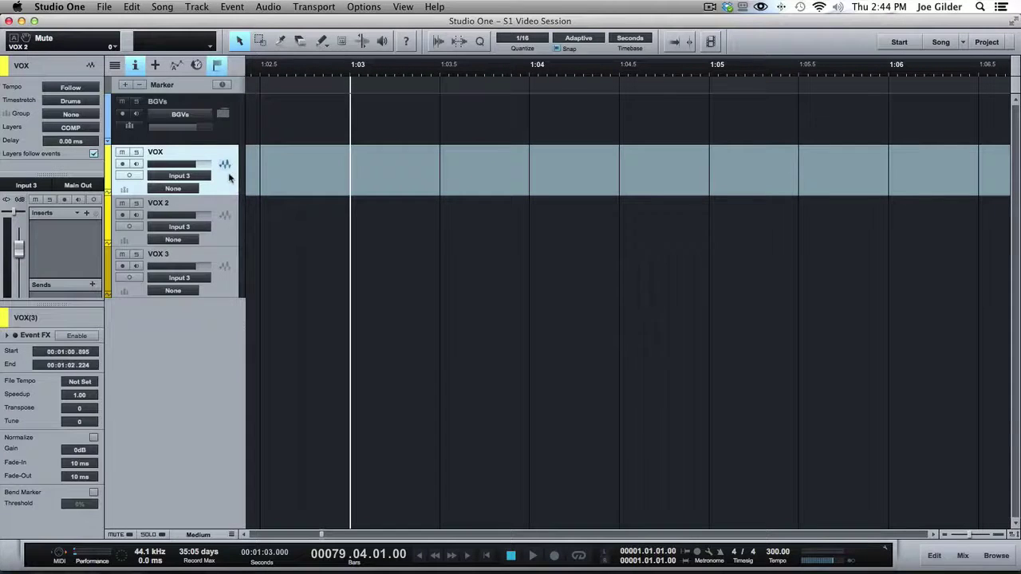
left_click(121, 165)
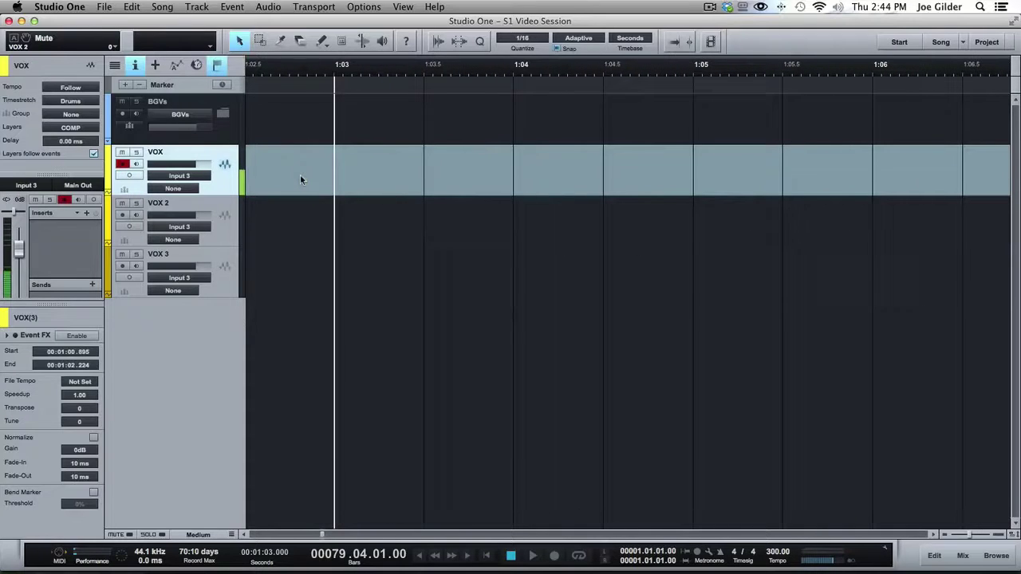
- Enlarge the track height, loop 1:03 to about 1:05.8, and play the loop
scroll(308, 201, "up", 1)
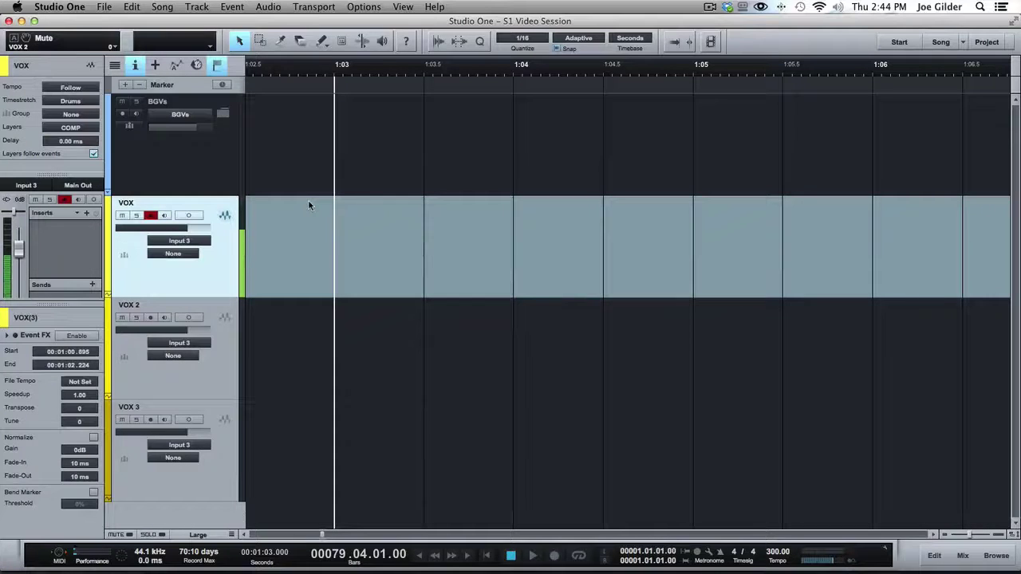
left_click_drag(337, 51, 840, 56)
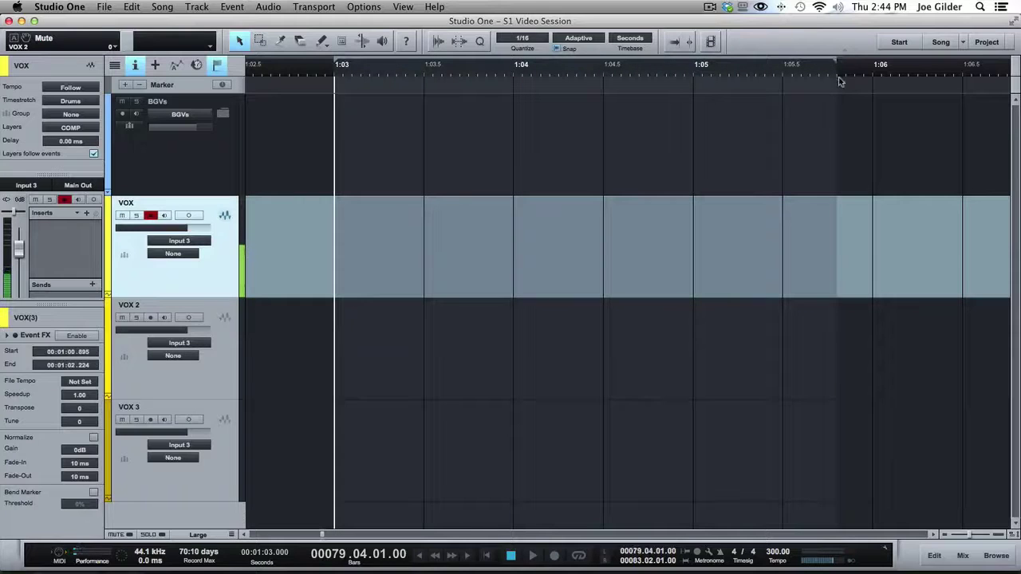
key("slash")
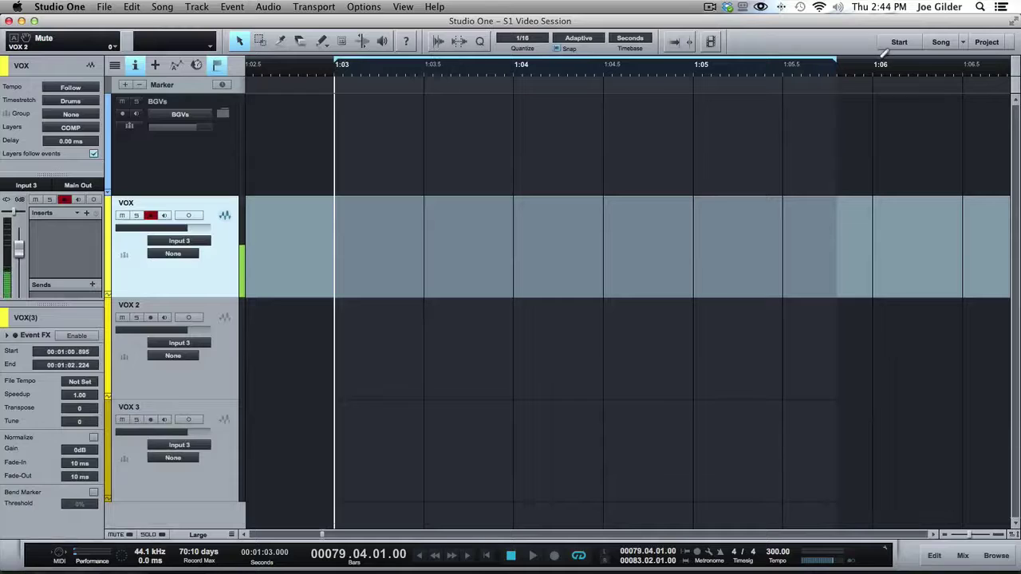
key("space")
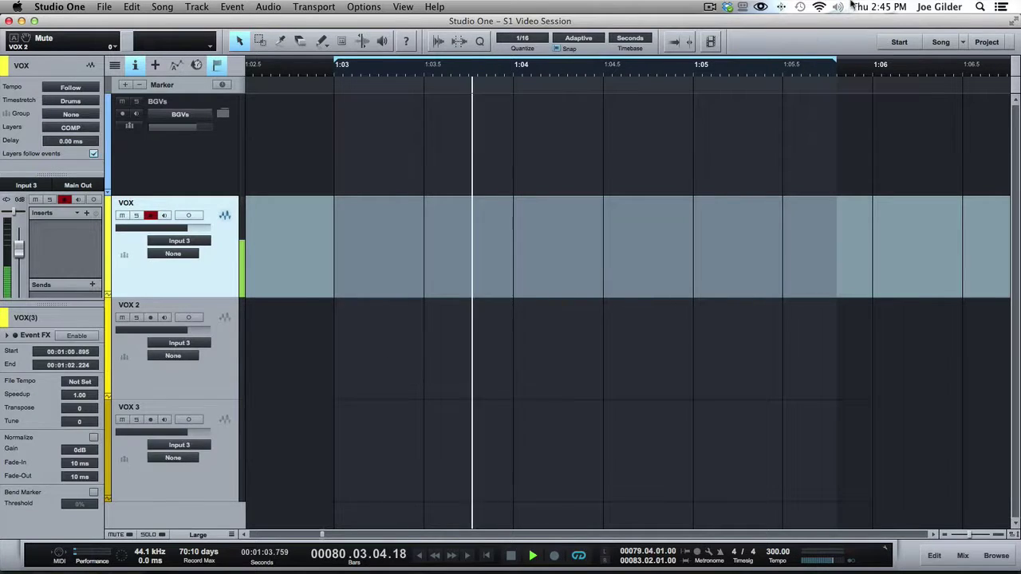
- Stop playback and return the playhead to the loop start using the 'loop' command search
key("space")
left_click(436, 7)
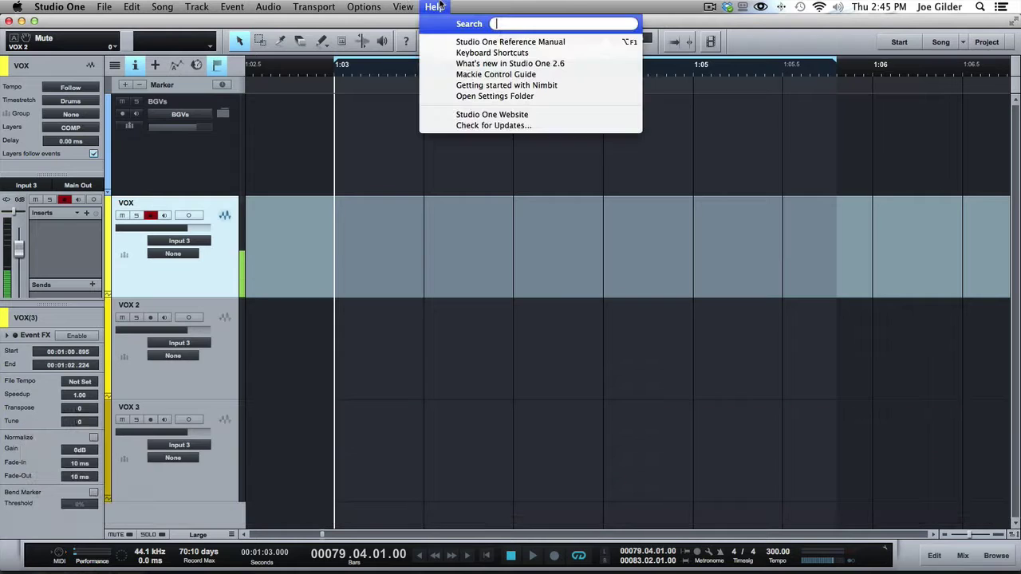
type("loop")
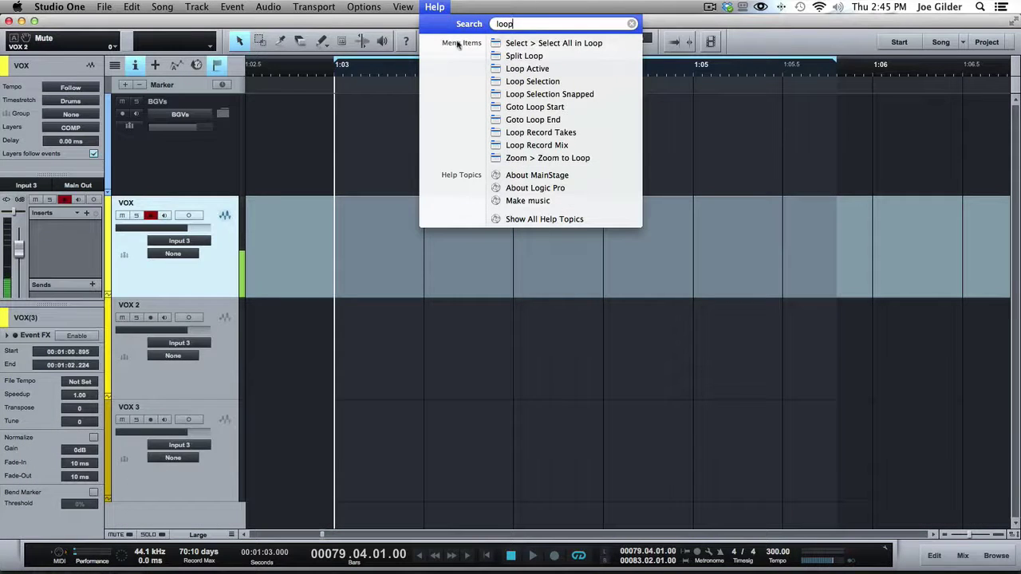
left_click(523, 106)
- Confirm Loop Record Takes is enabled under Options, then return to the arrangement
key("super+shift+slash")
mouse_move(540, 145)
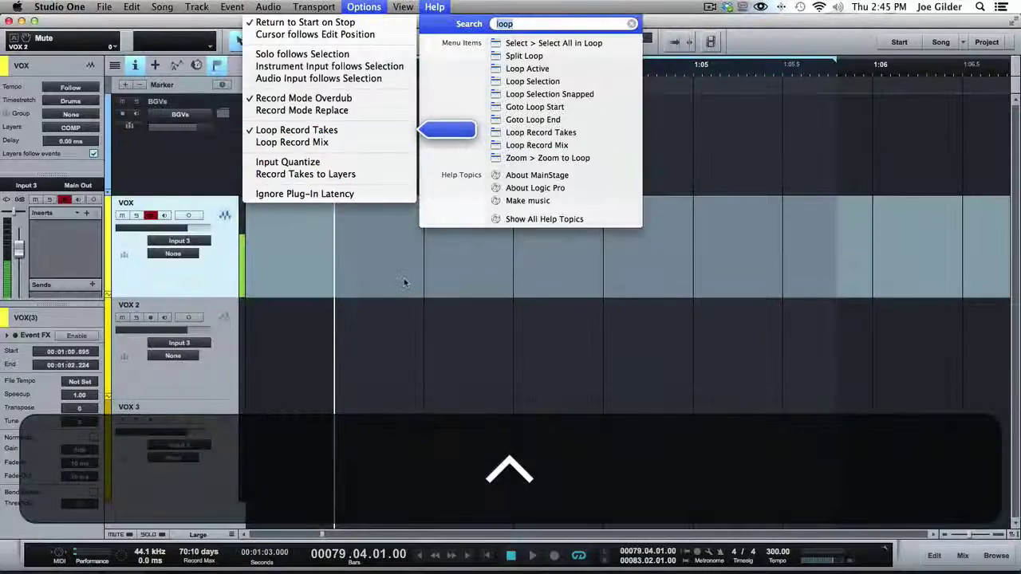
left_click(403, 283)
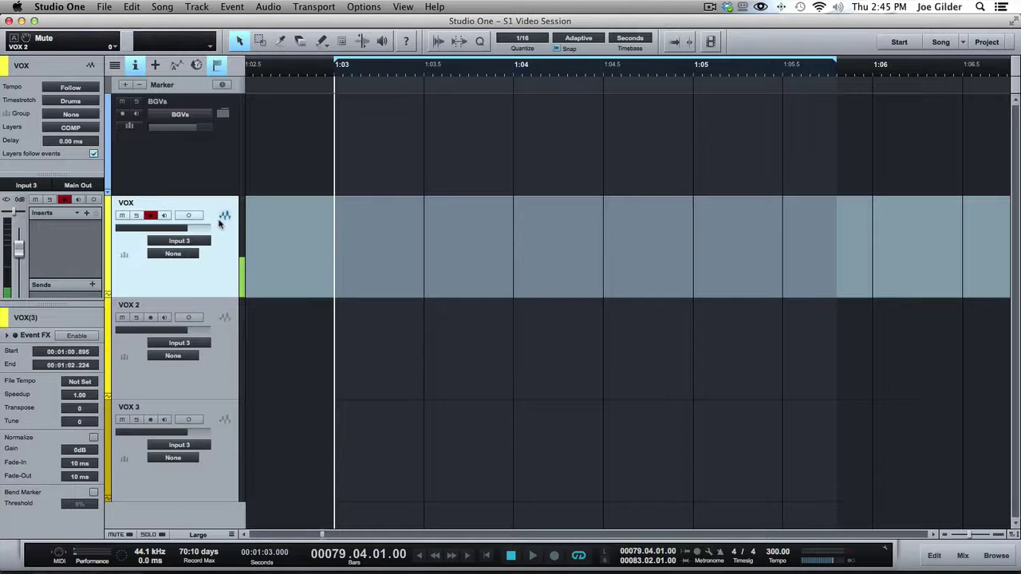
- Move record-arm from VOX to VOX 2, leaving its Layer 1 and track options unchanged
left_click(153, 217)
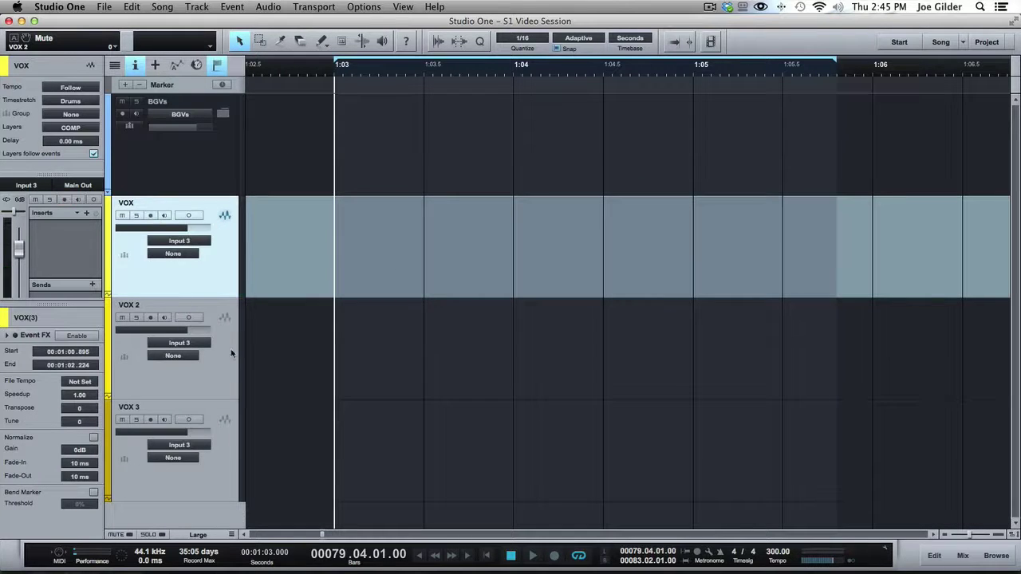
left_click(199, 357)
left_click(152, 318)
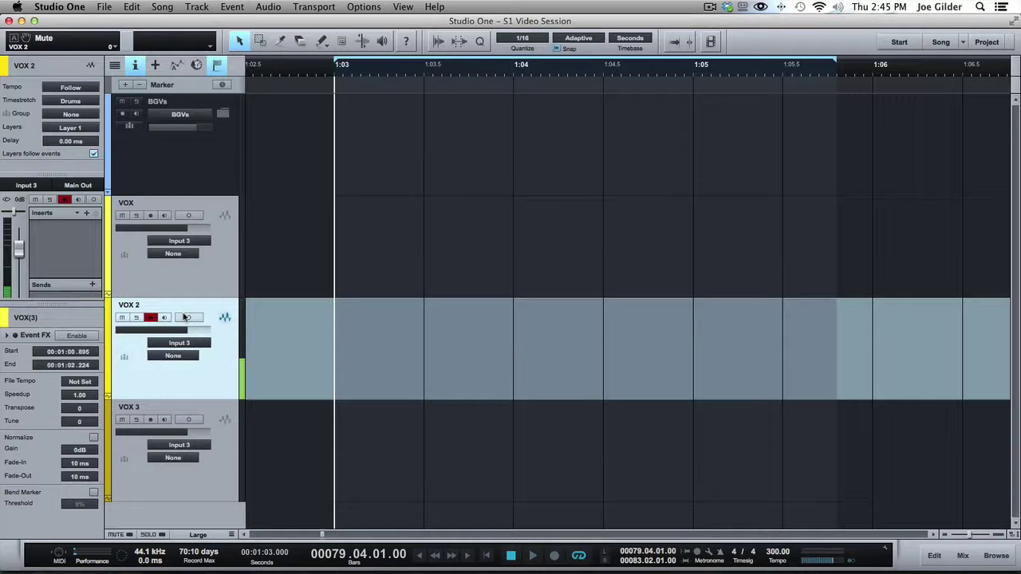
left_click(72, 128)
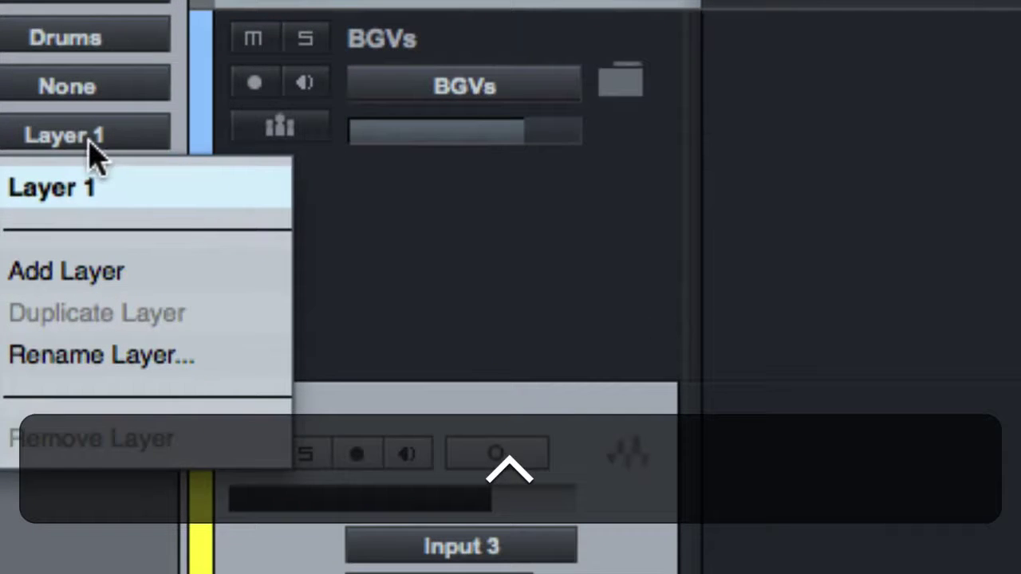
left_click(92, 152)
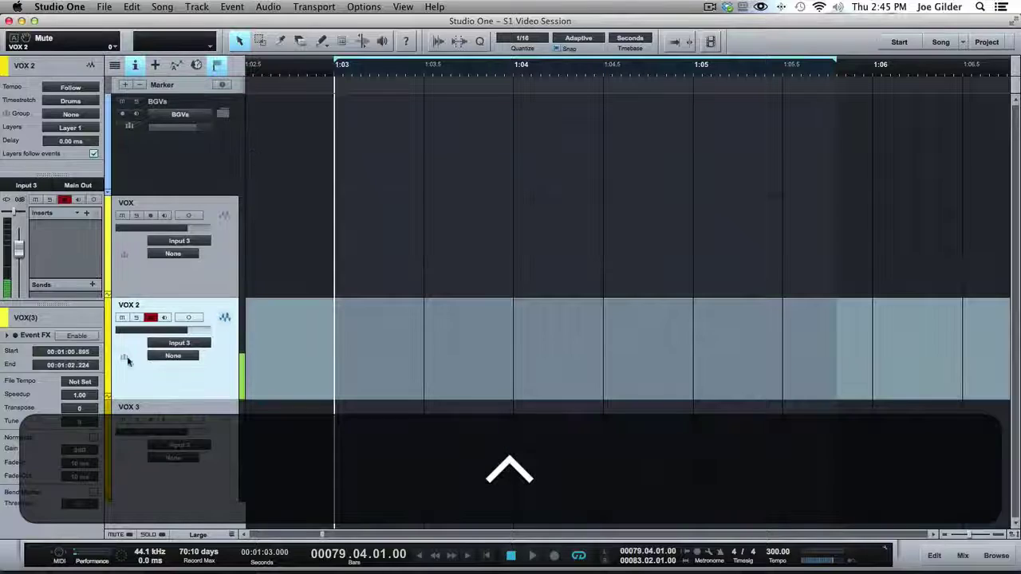
right_click(222, 397)
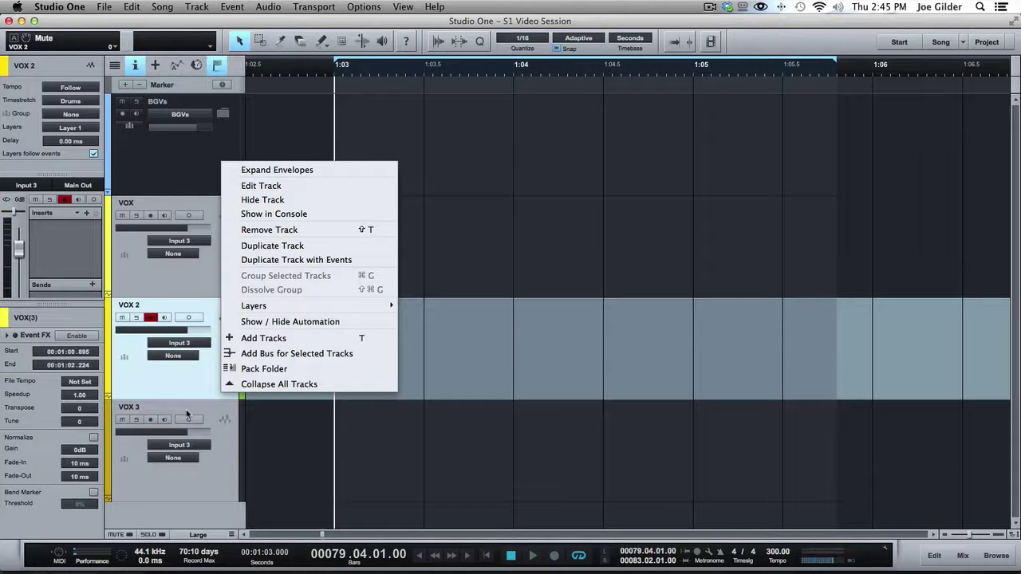
left_click(207, 374)
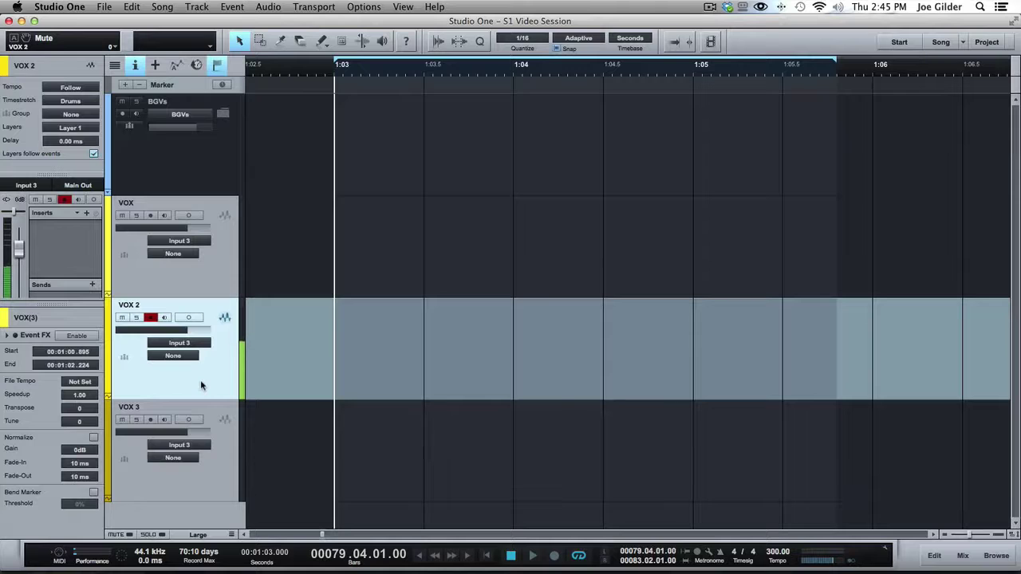
- Loop-record three VOX 2 takes over 1:03–1:05.8, then open the VOX 2(2) event's take menu
key("KP_Multiply")
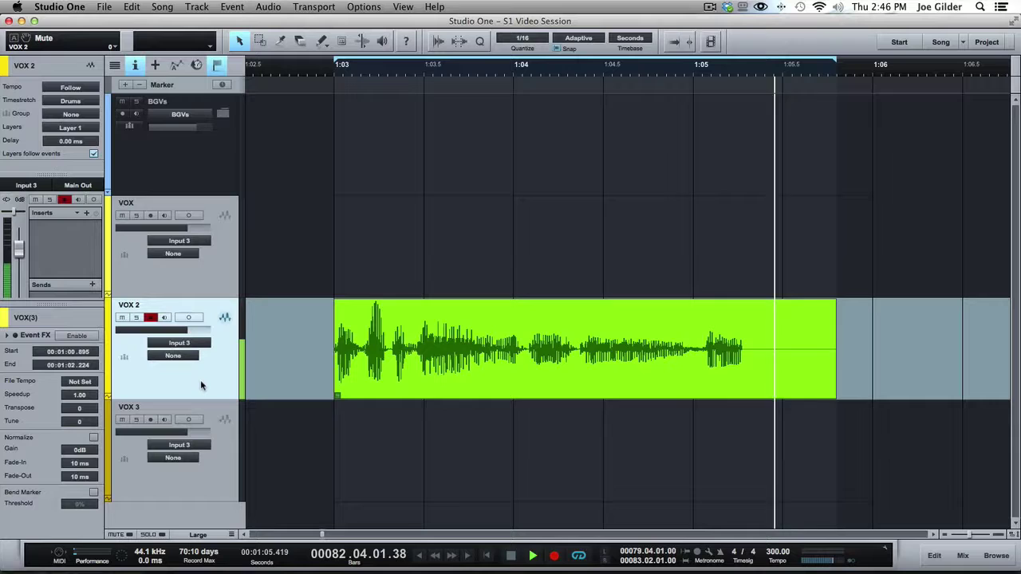
key("space")
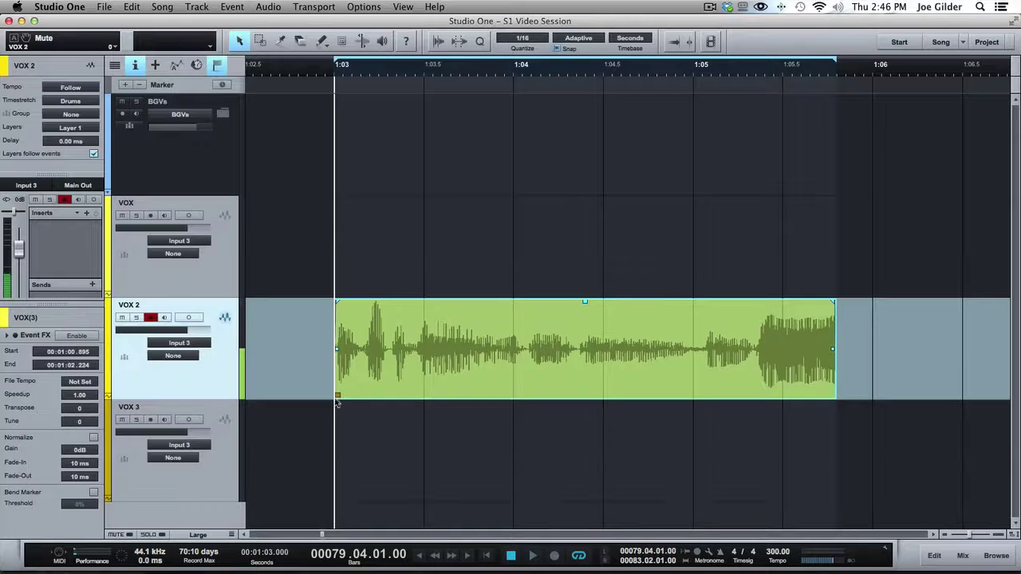
key("super")
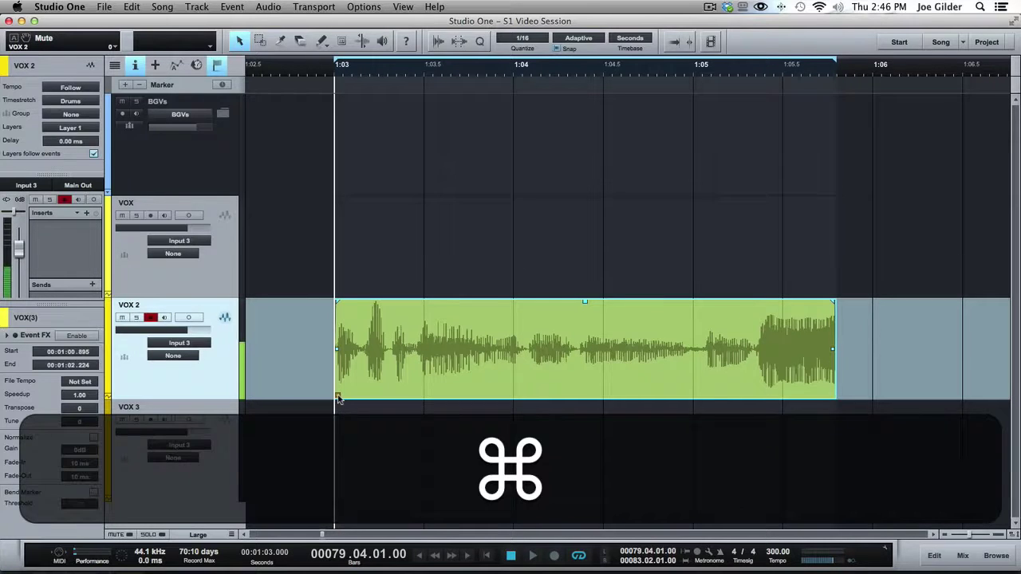
key("ctrl")
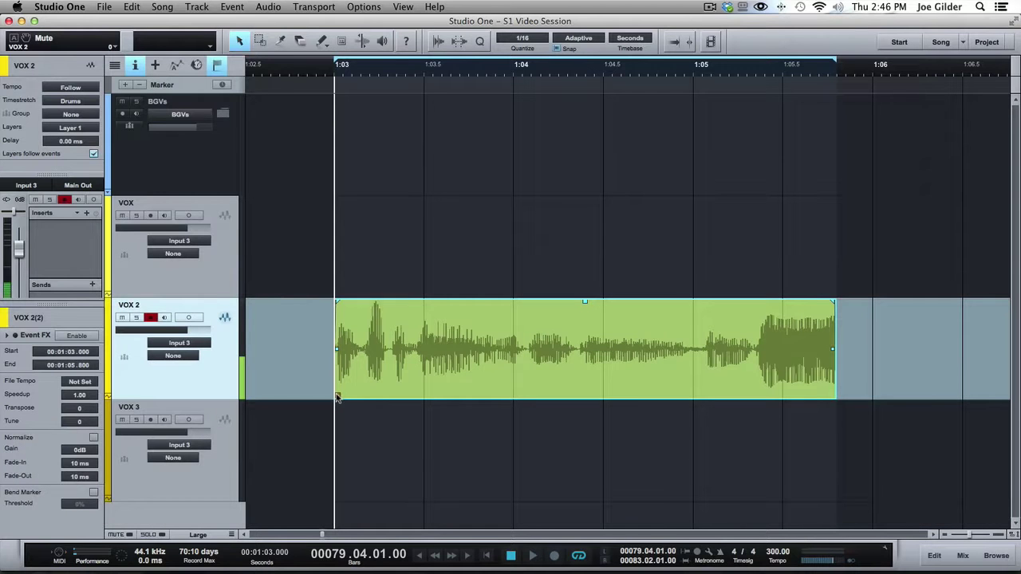
right_click(383, 356)
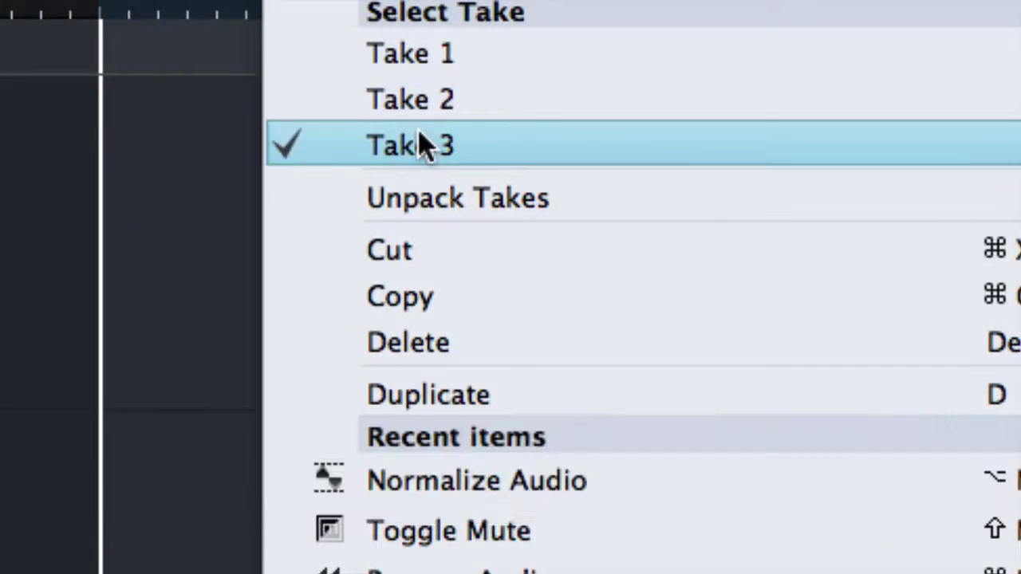
- Close the take menu, glance at the VOX 2 layers list, and select the VOX 2(2) event
left_click(165, 221)
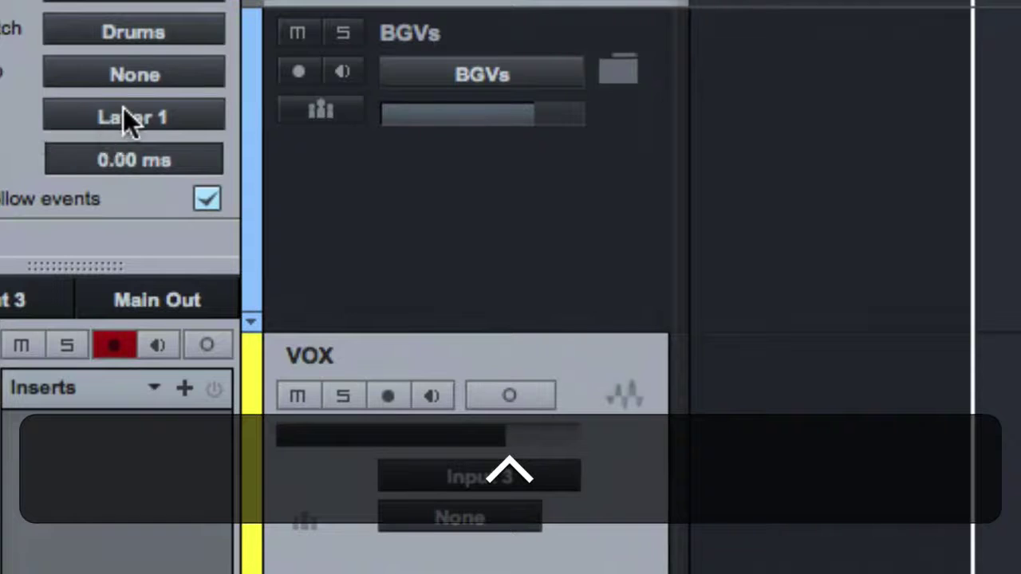
left_click(68, 129)
left_click(101, 126)
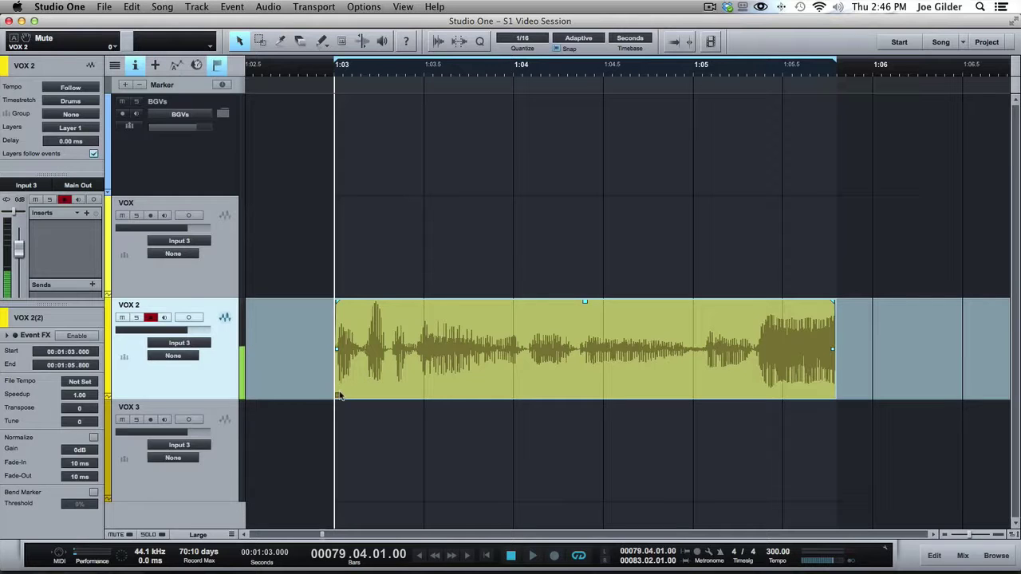
left_click(338, 398)
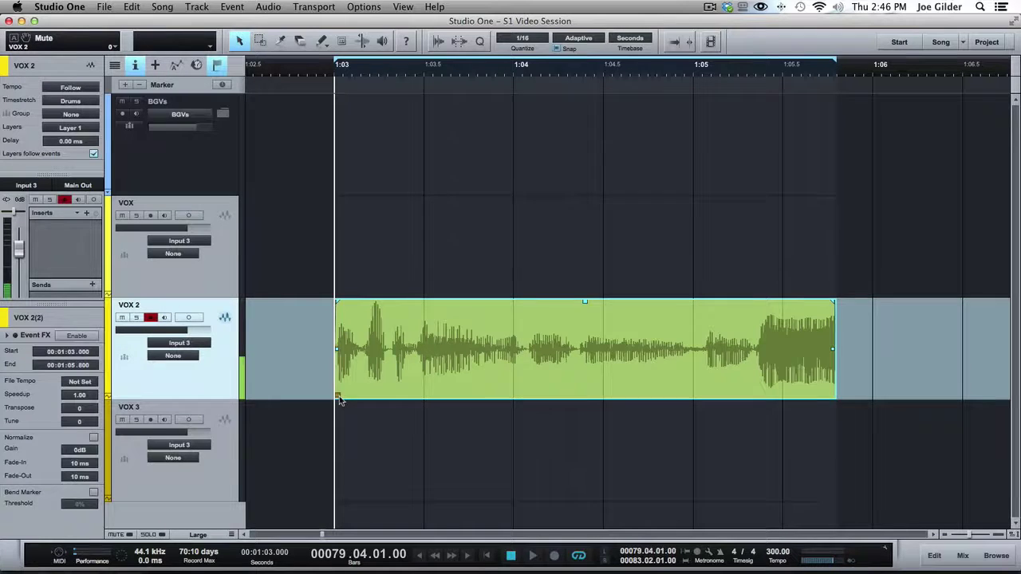
right_click(339, 400)
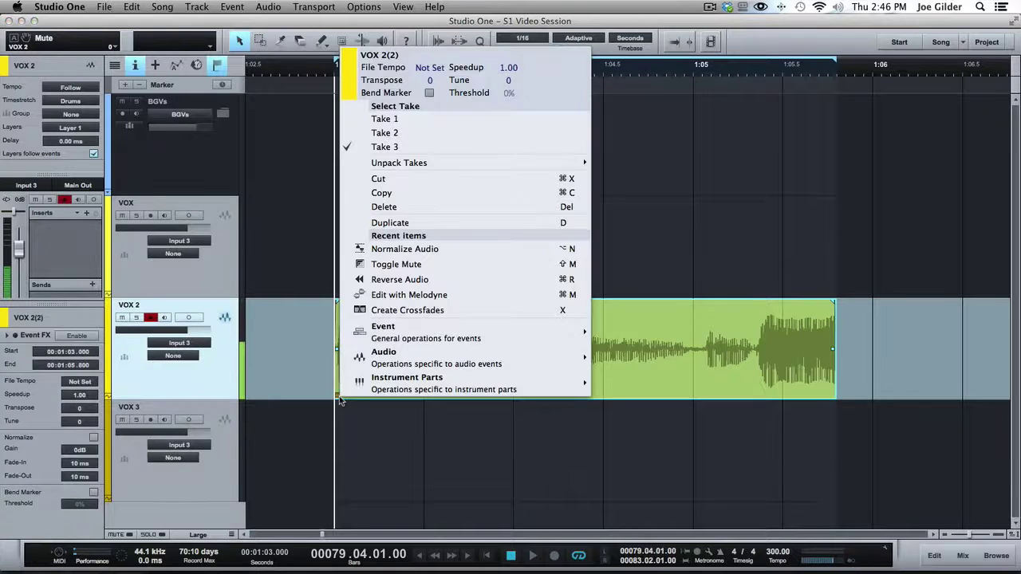
left_click(407, 121)
right_click(393, 343)
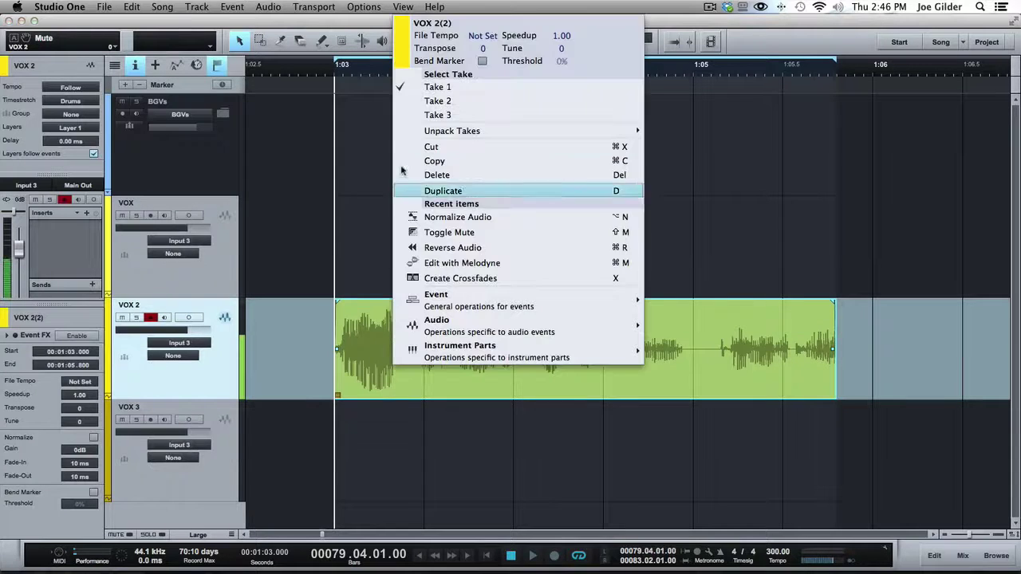
left_click(407, 114)
right_click(389, 362)
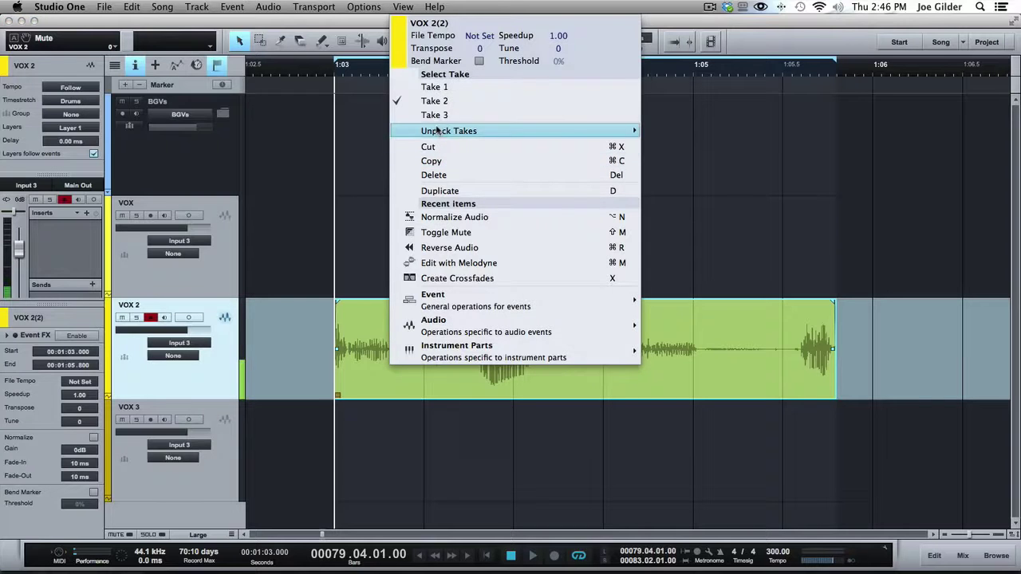
left_click(434, 118)
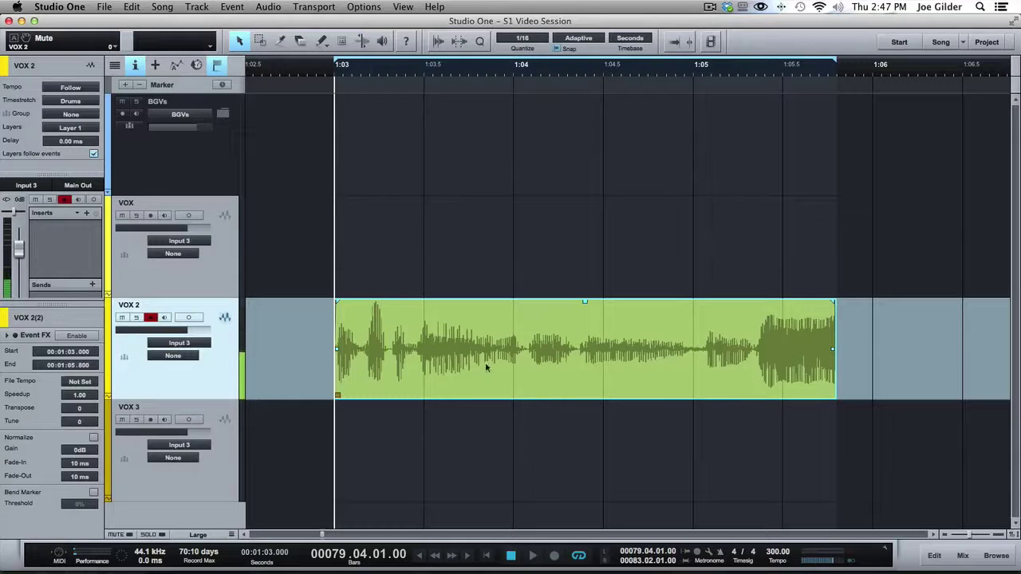
- Show the VOX 2 event's Unpack Takes submenu from its context menu
right_click(410, 338)
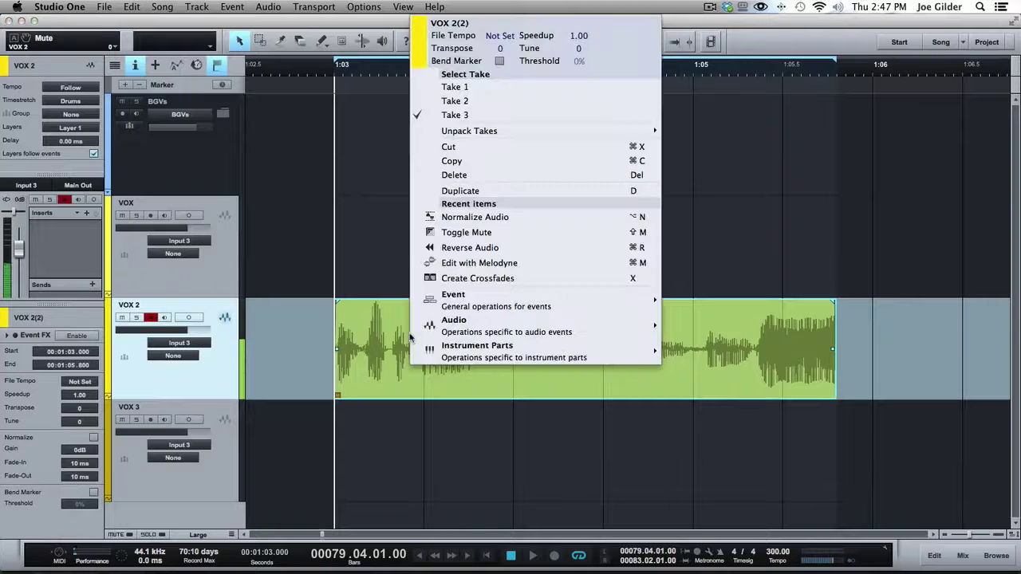
mouse_move(491, 139)
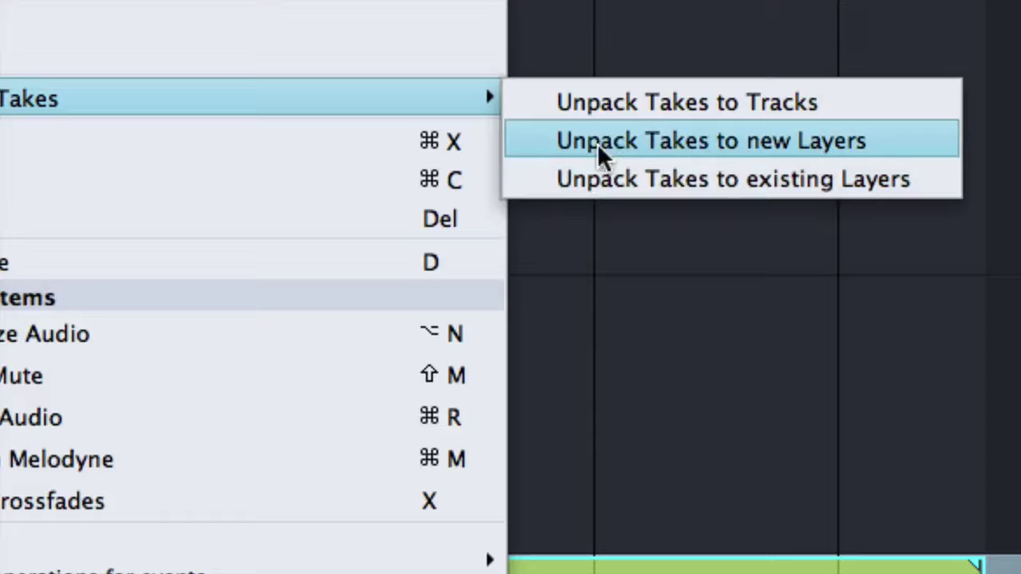
- Unpack the VOX 2 takes to new layers, undoing and redoing the unpack once
left_click(659, 148)
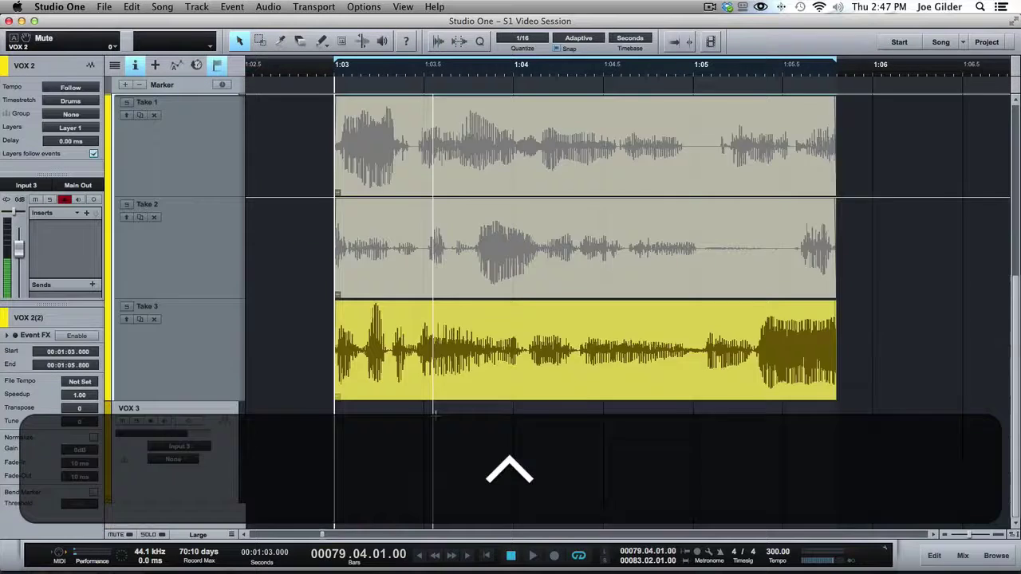
key("super")
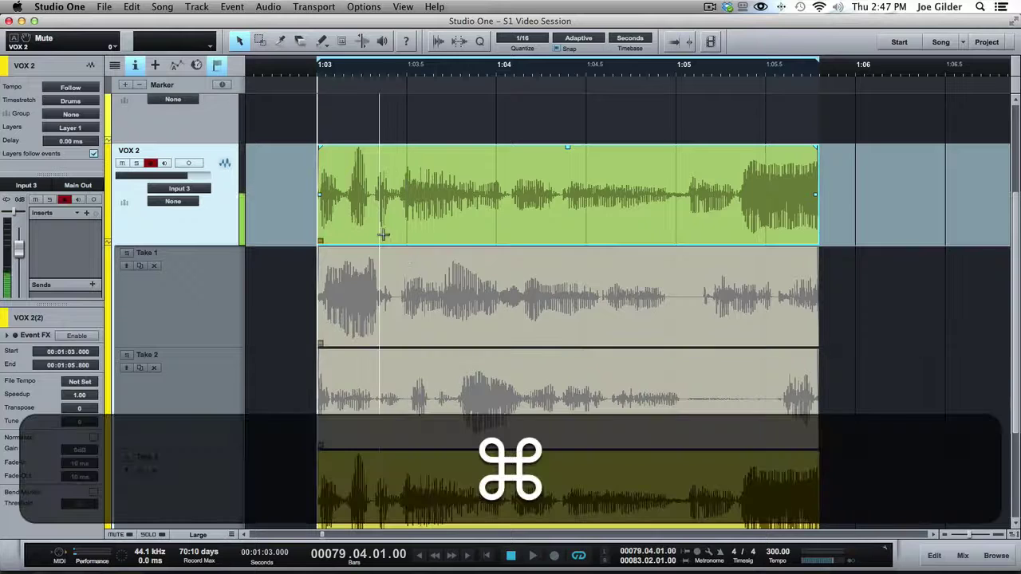
key("super+z")
right_click(378, 348)
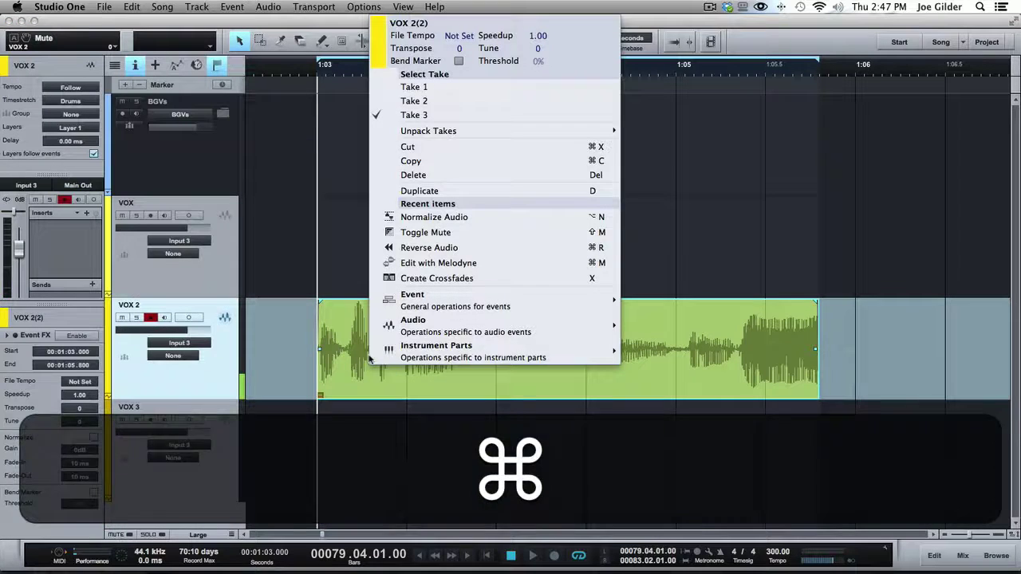
mouse_move(599, 131)
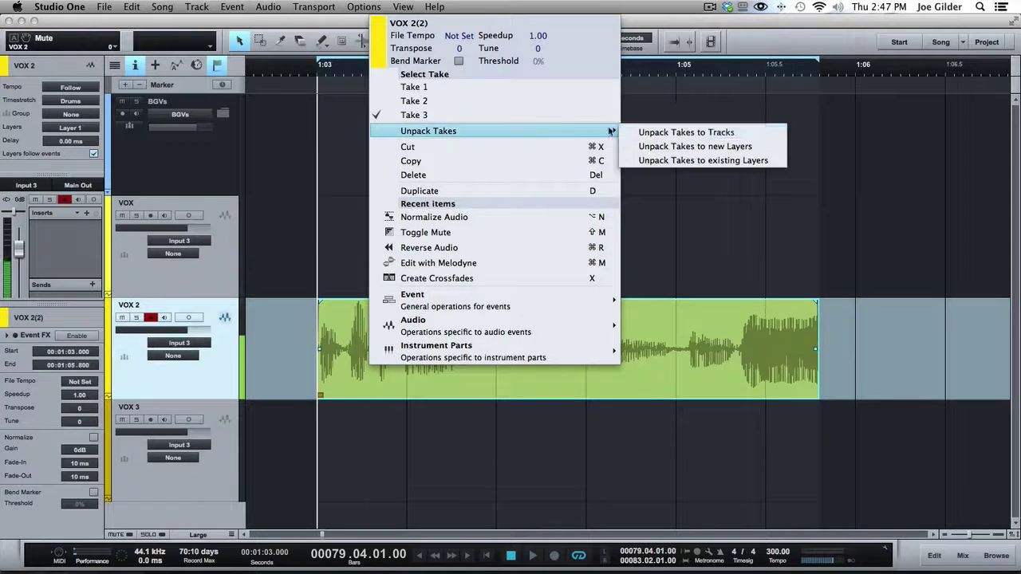
left_click(691, 148)
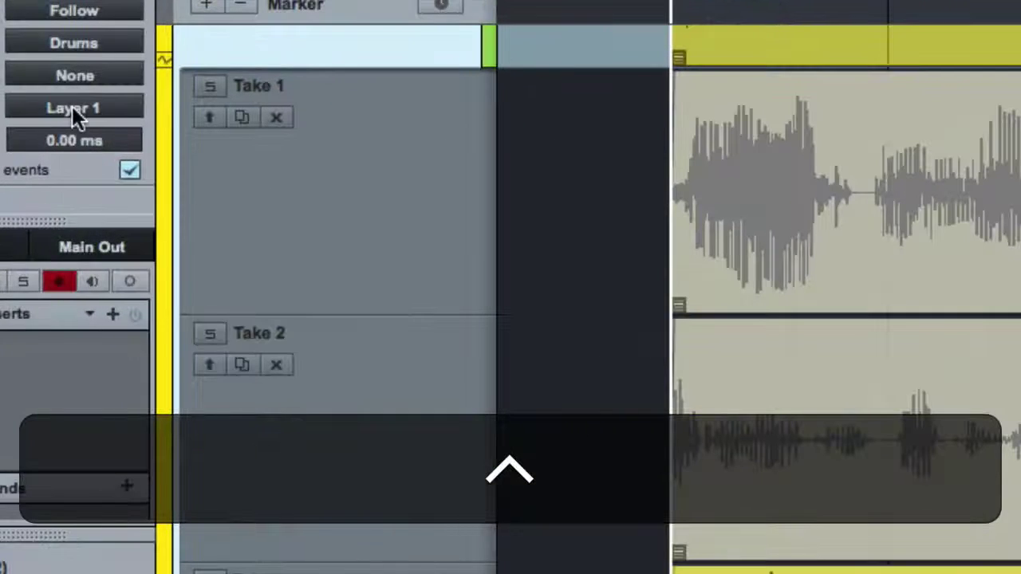
- Check the VOX 2 layers list and select the Take 1, Take 2 and Take 3 layers in turn
left_click(70, 127)
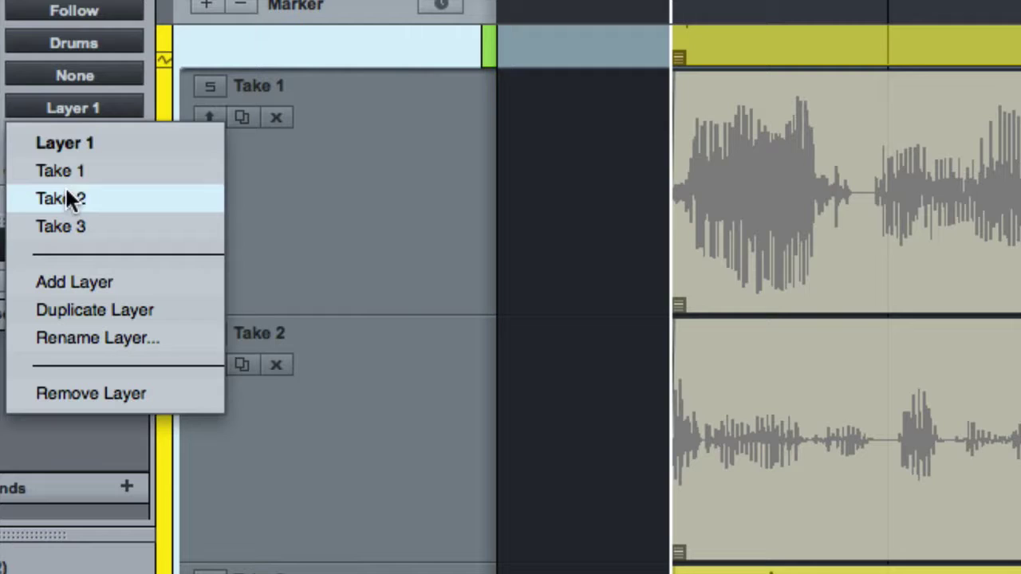
left_click(85, 101)
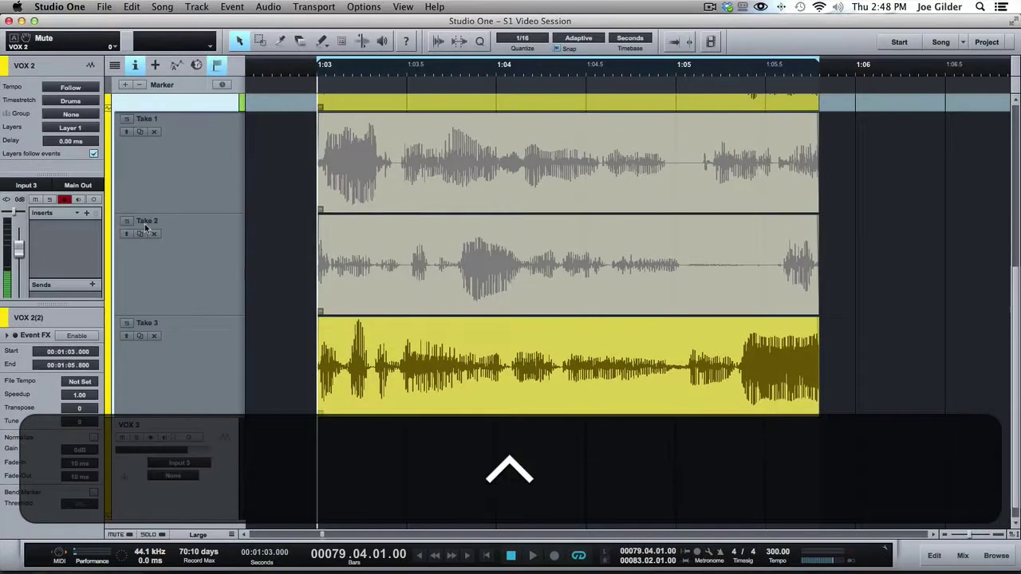
left_click(158, 160)
left_click(205, 277)
left_click(200, 374)
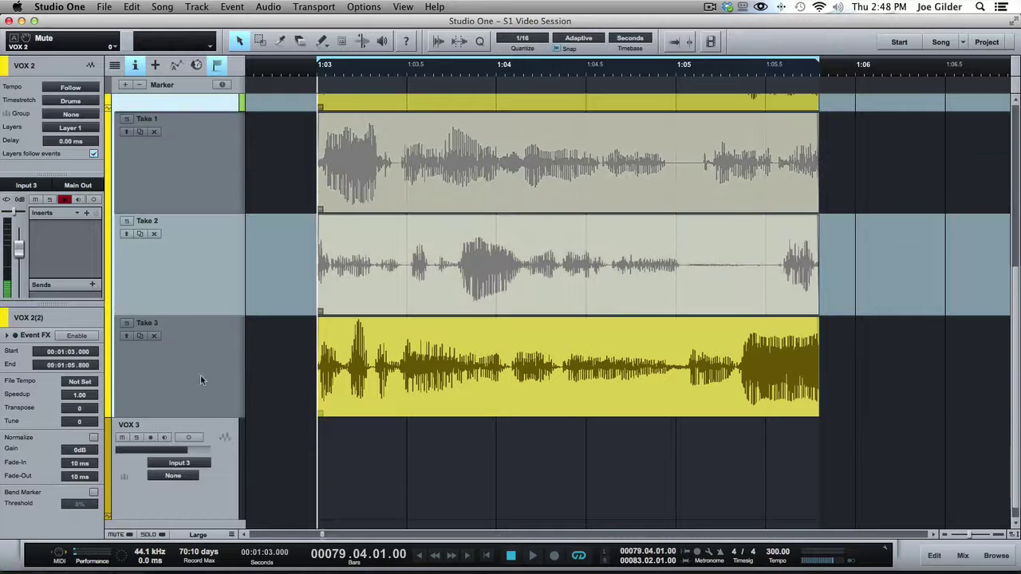
- Delete the original VOX 2 event
scroll(477, 239, "up", 3)
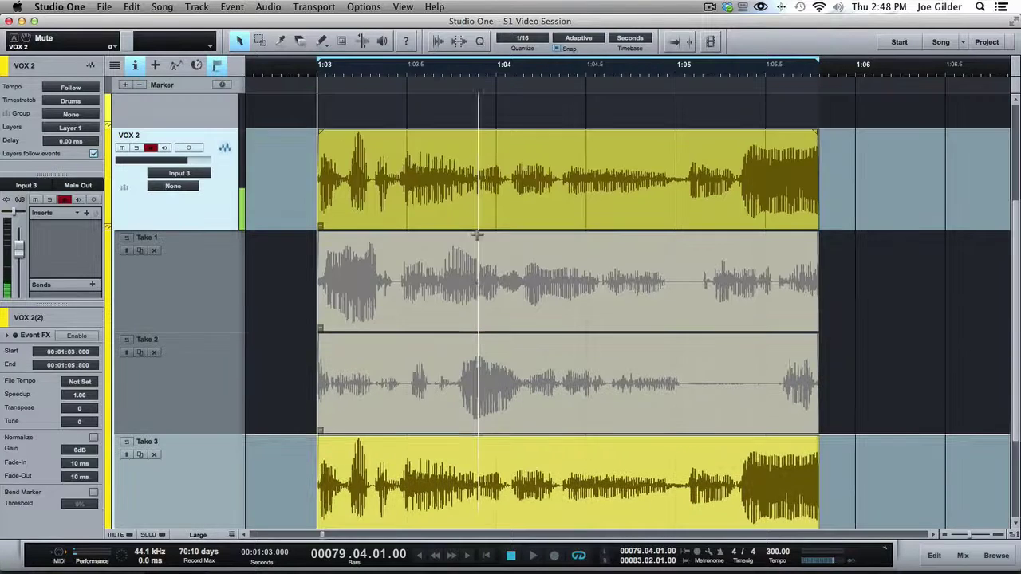
left_click(412, 192)
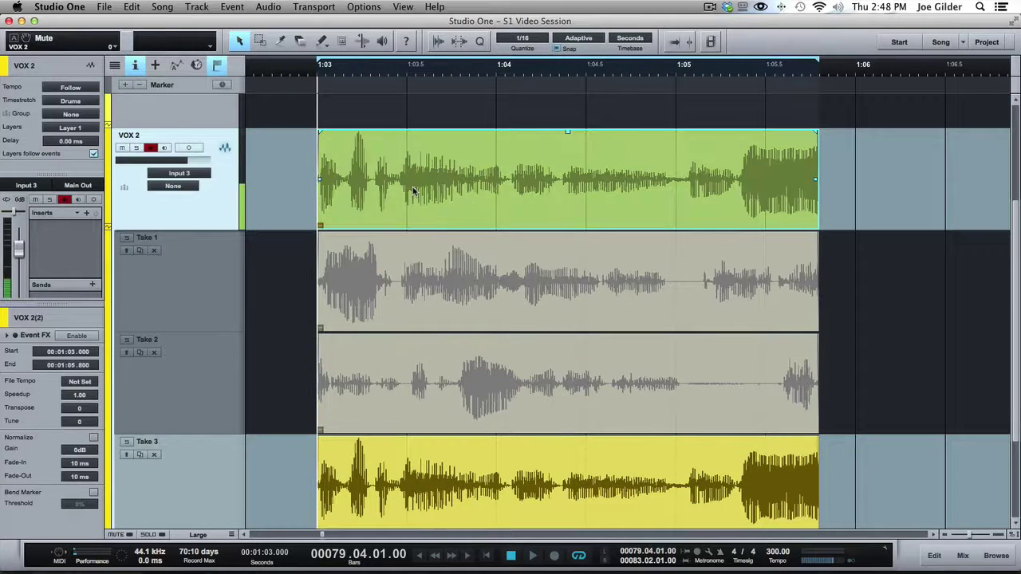
key("BackSpace")
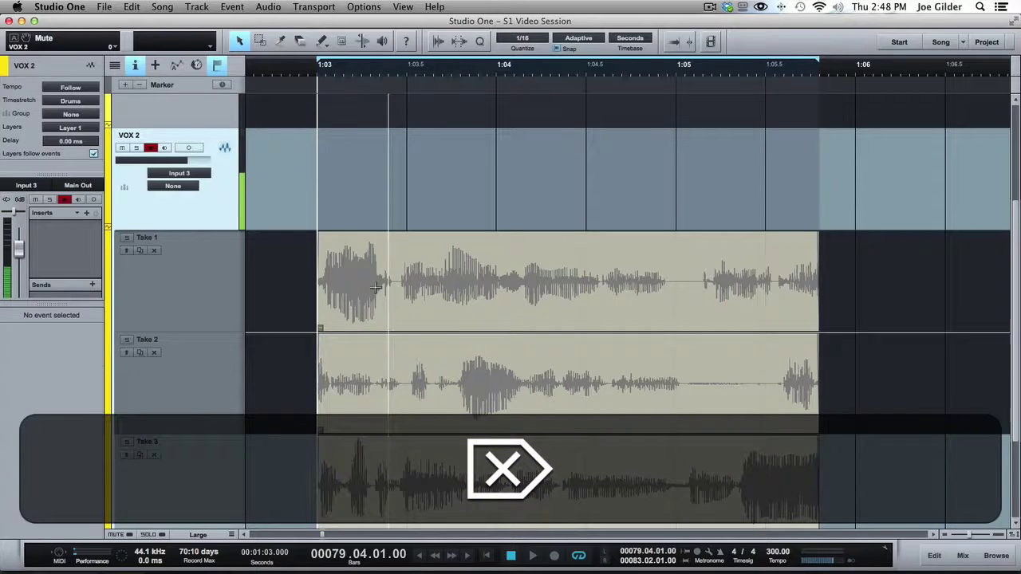
- Comp Take 1 to 1:04, Take 2 to about 1:04.6, Take 3 to the end; disarm VOX 2
left_click_drag(322, 279, 514, 278)
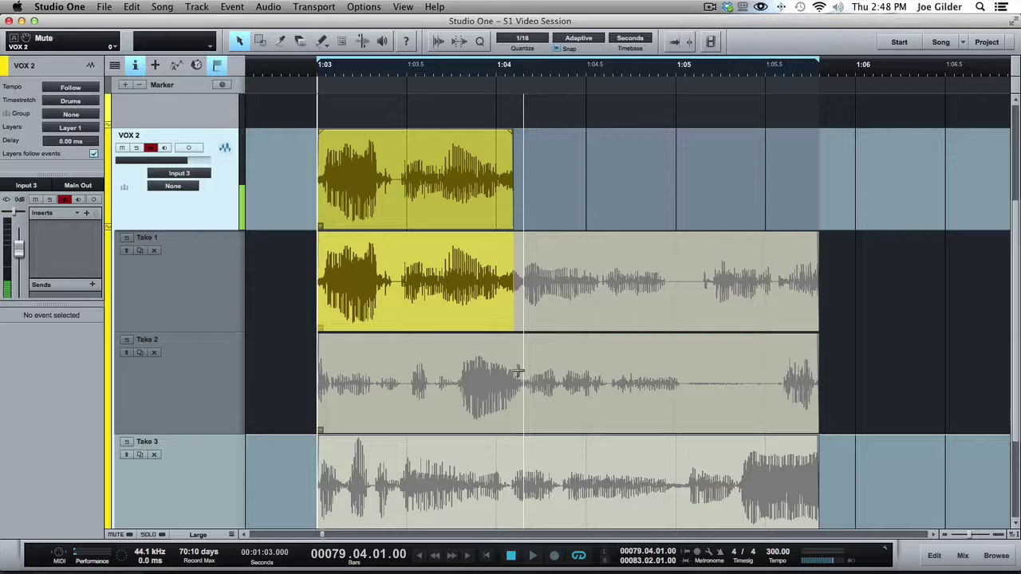
left_click_drag(514, 377, 622, 376)
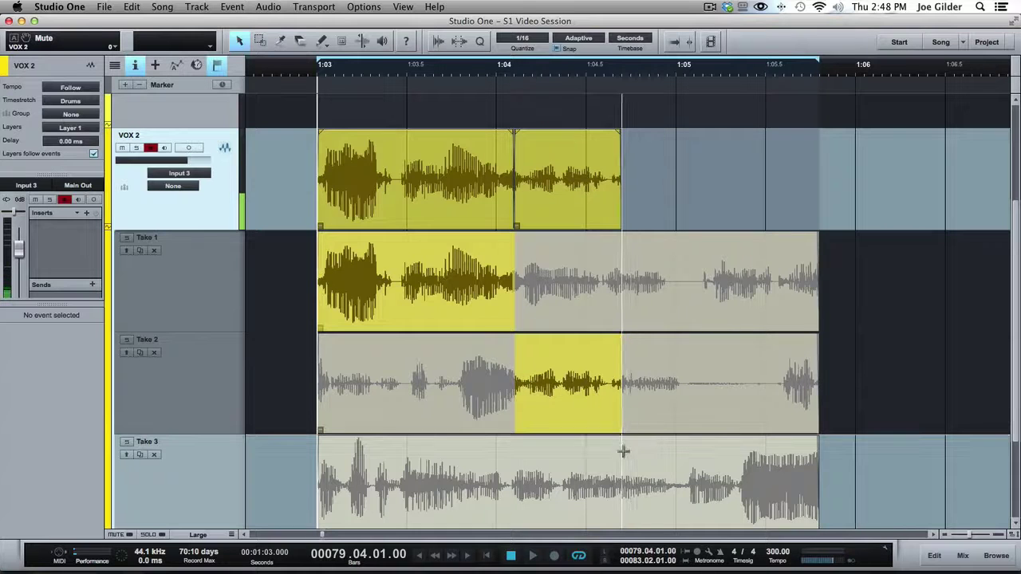
left_click_drag(623, 449, 868, 447)
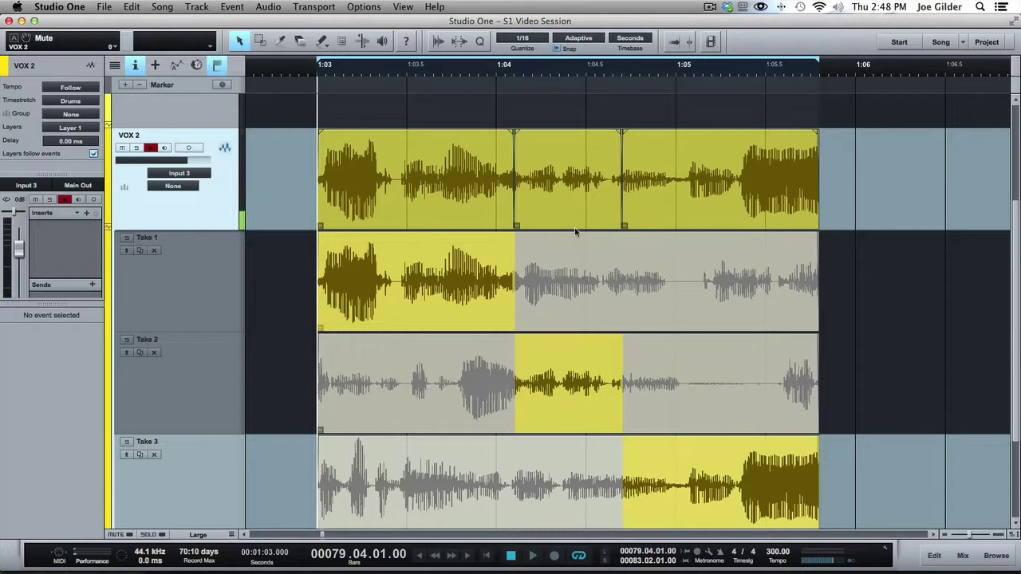
left_click(150, 148)
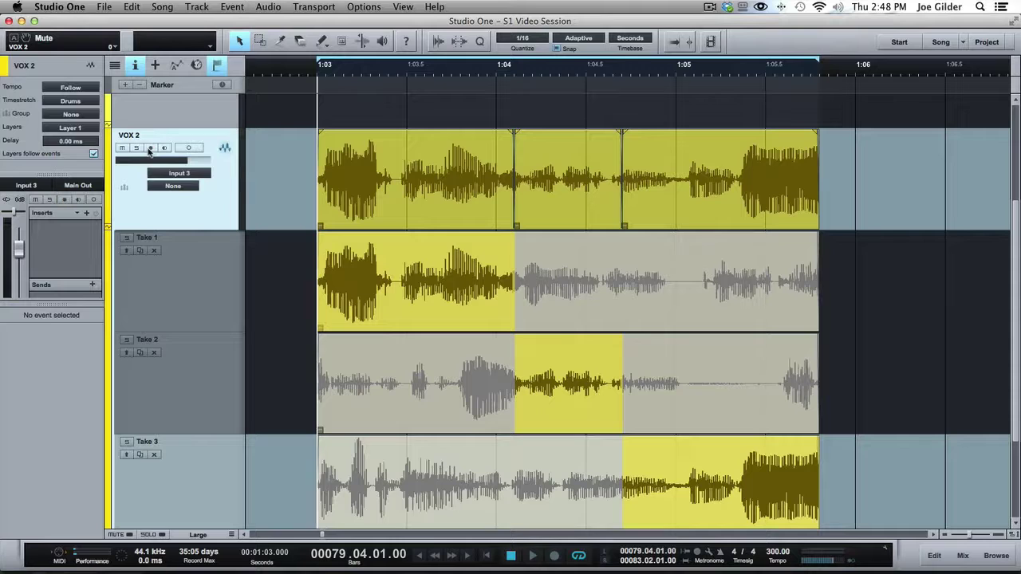